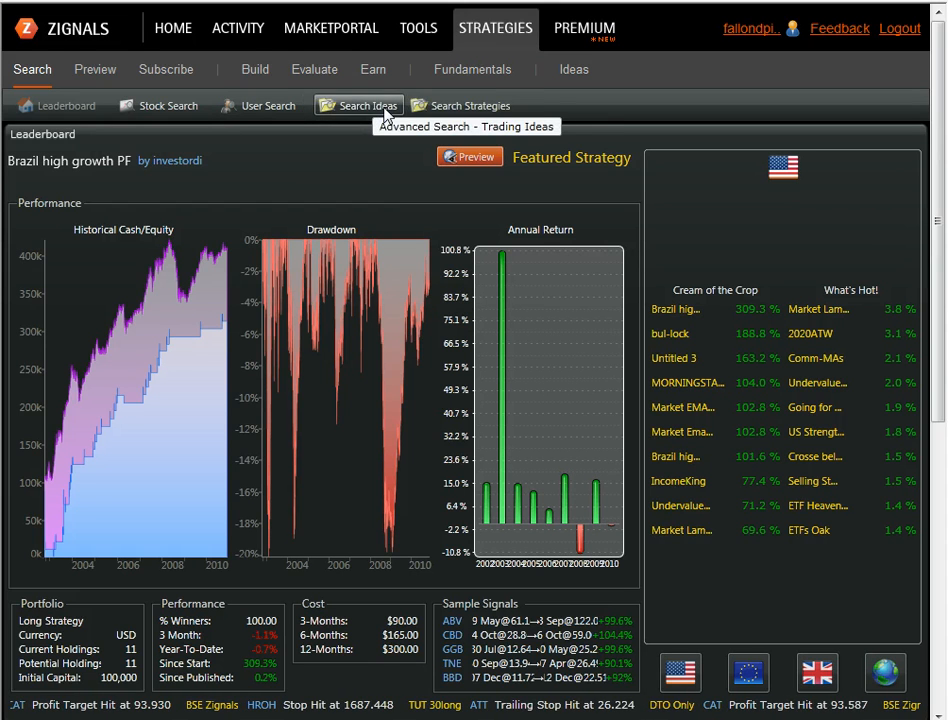
Open the advanced search for trading strategies and add the Subscription Charge criterion to the search definition.
left_click(453, 114)
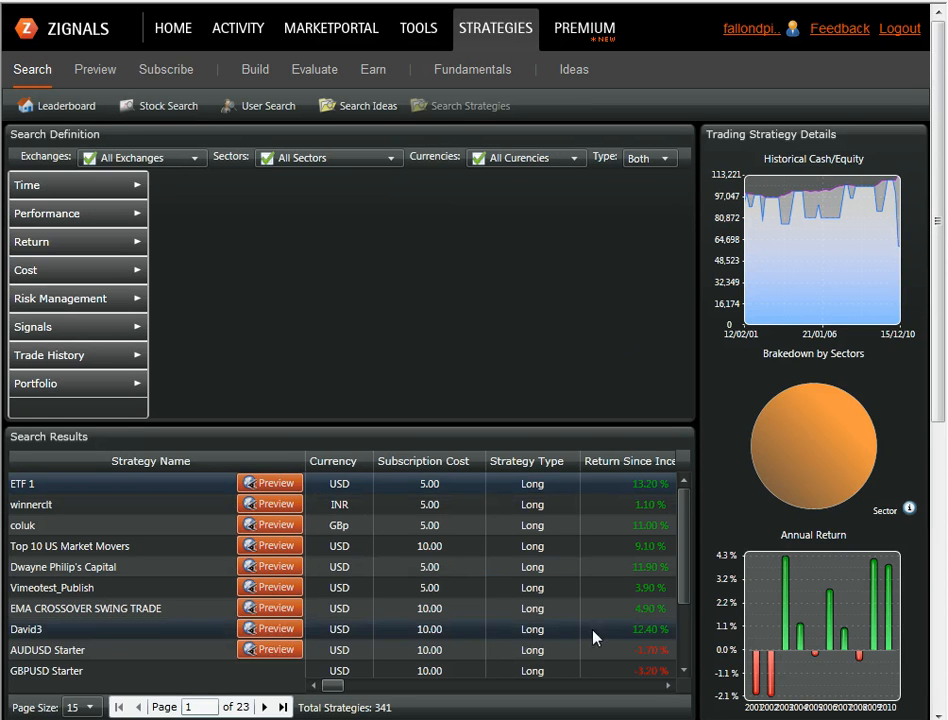
left_click_drag(687, 591, 672, 492)
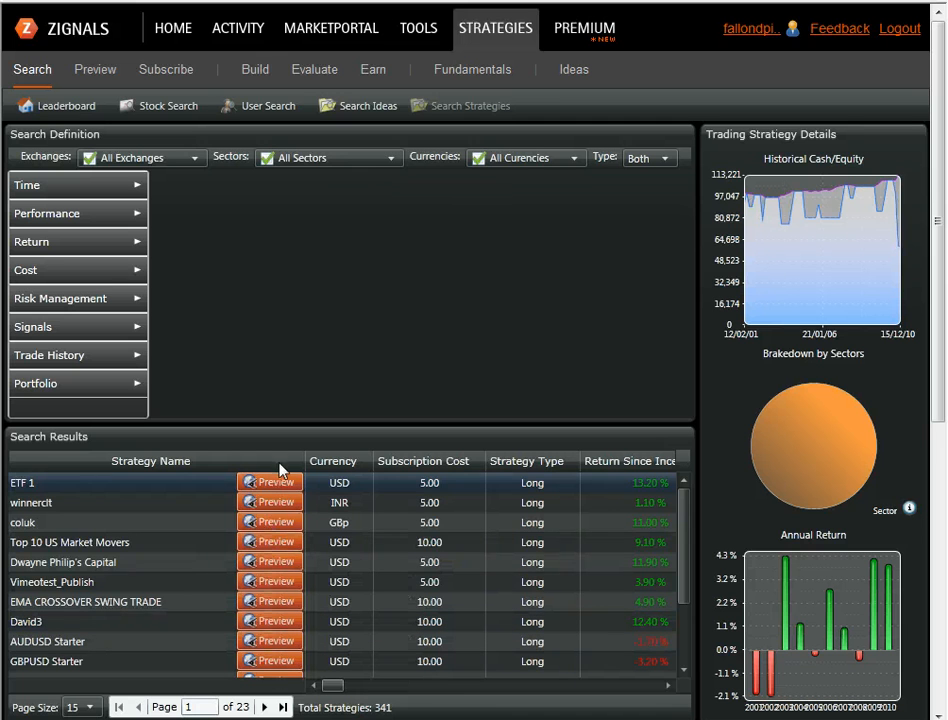
left_click_drag(686, 518, 676, 464)
left_click(68, 188)
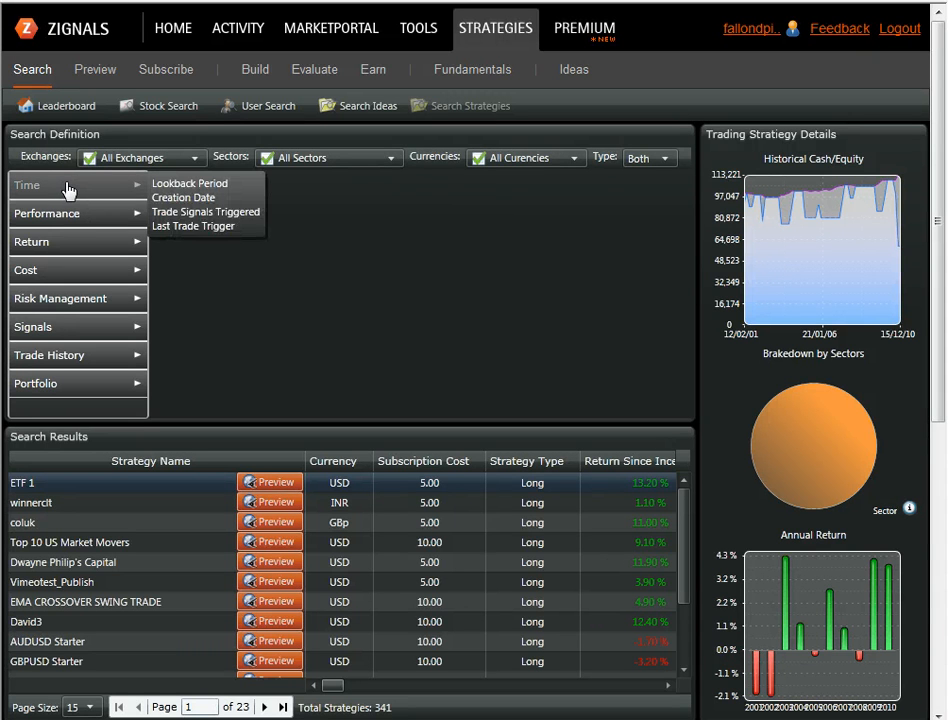
left_click(66, 217)
left_click(66, 246)
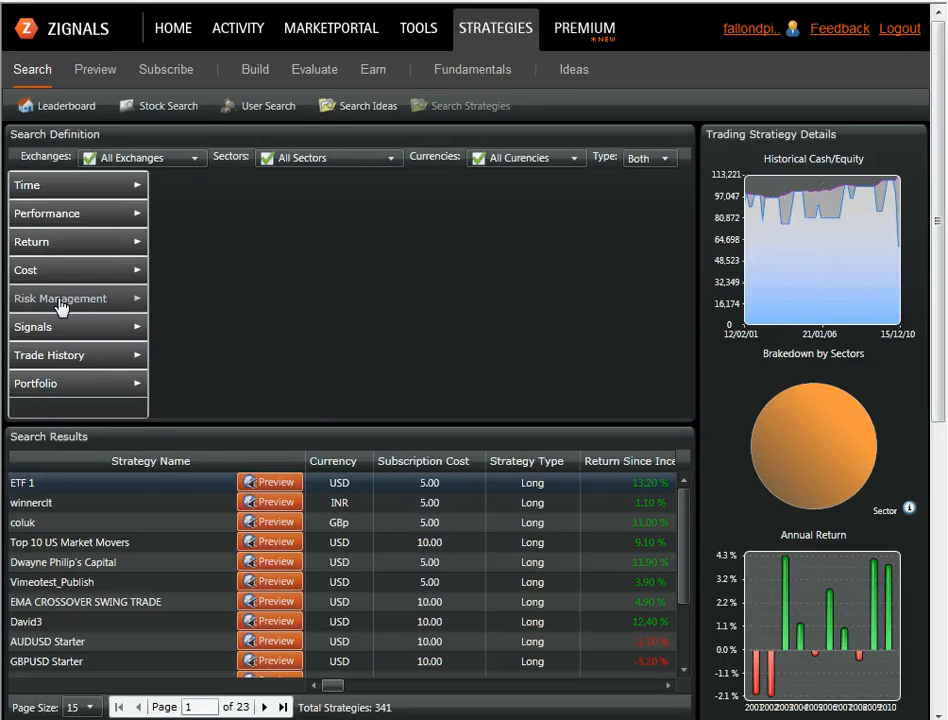
mouse_move(57, 336)
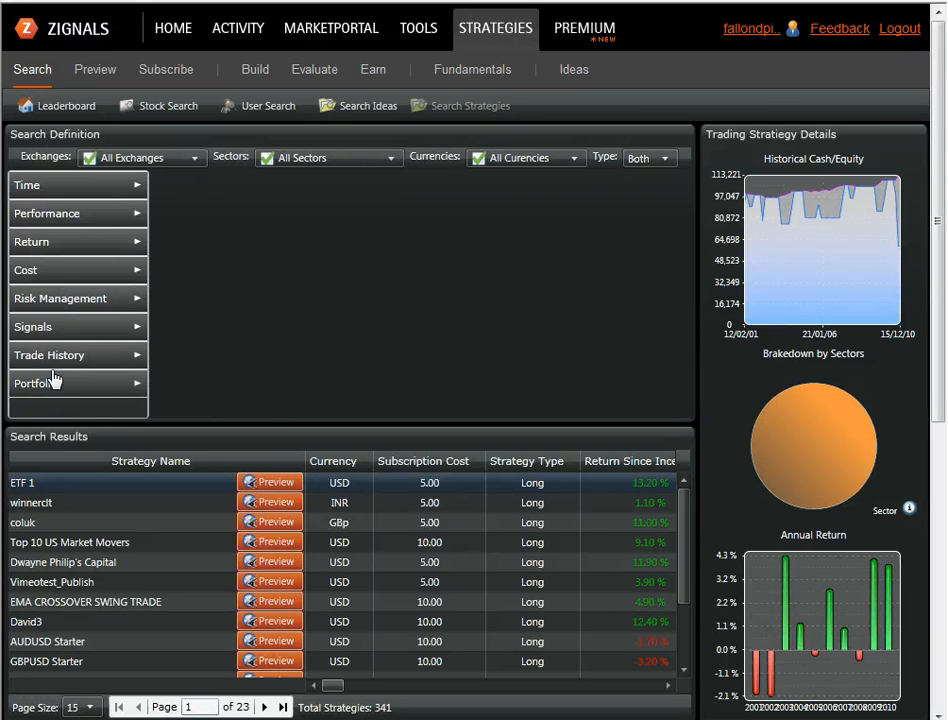
mouse_move(44, 272)
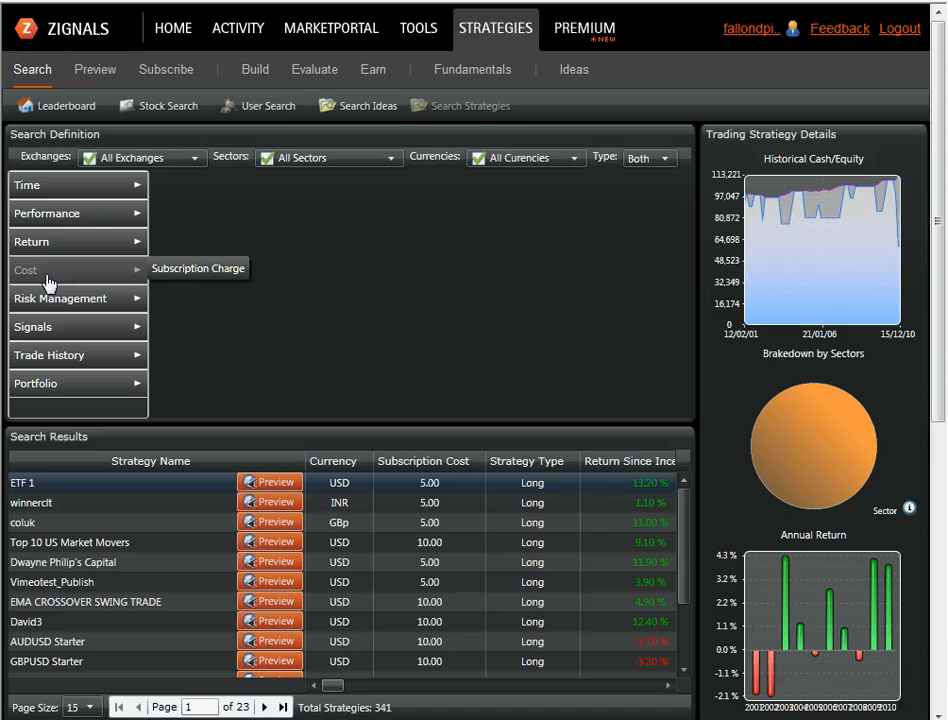
left_click(183, 272)
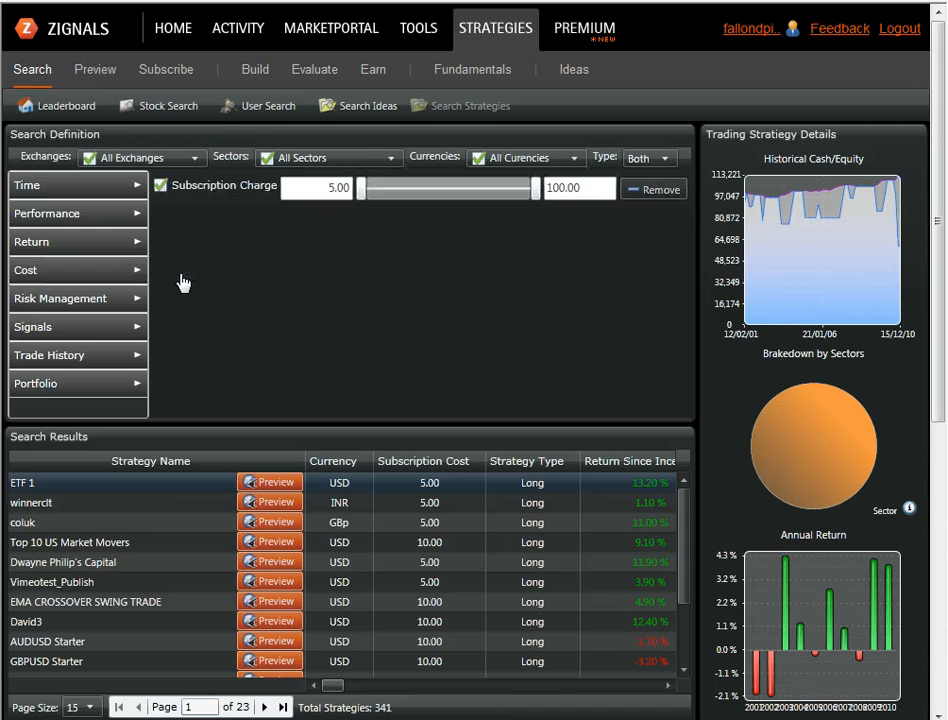
Restrict the search currencies to US Dollar only by excluding every other currency.
left_click(195, 158)
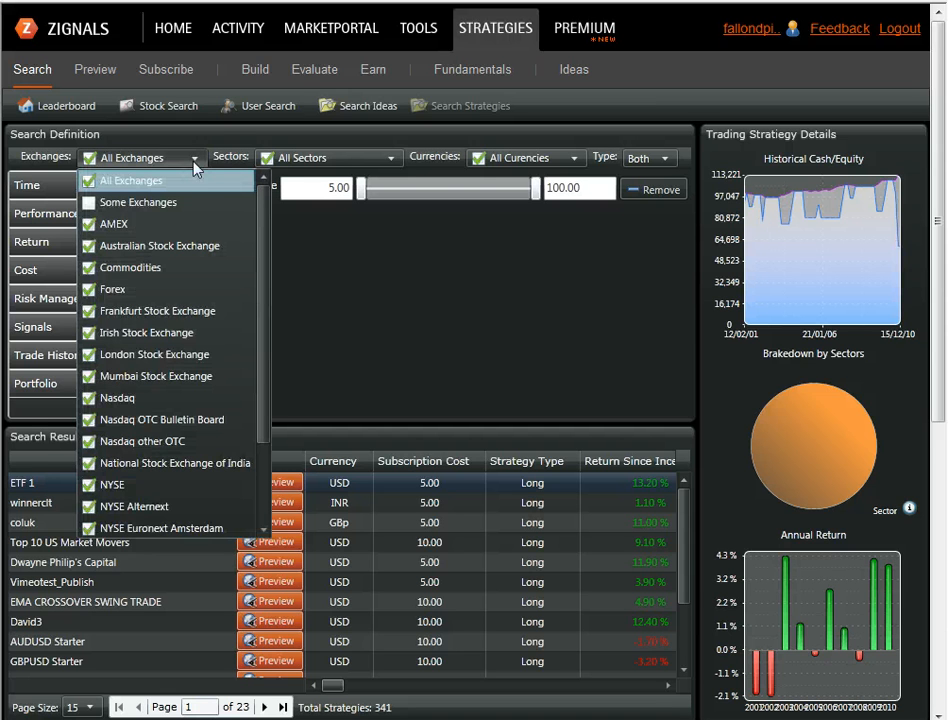
left_click(194, 160)
left_click(571, 160)
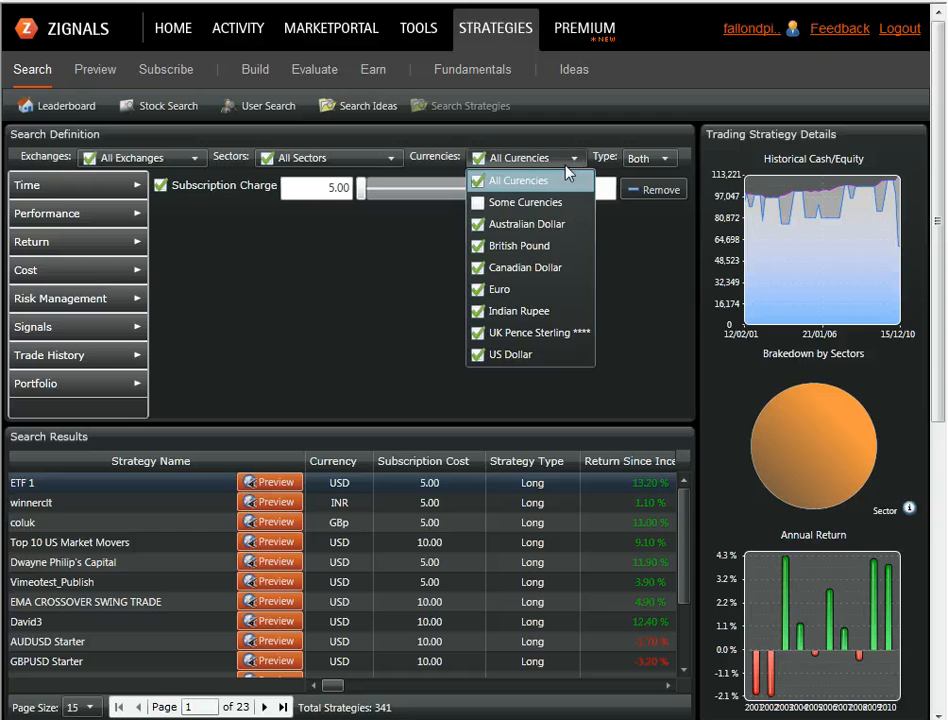
left_click(482, 208)
left_click(499, 160)
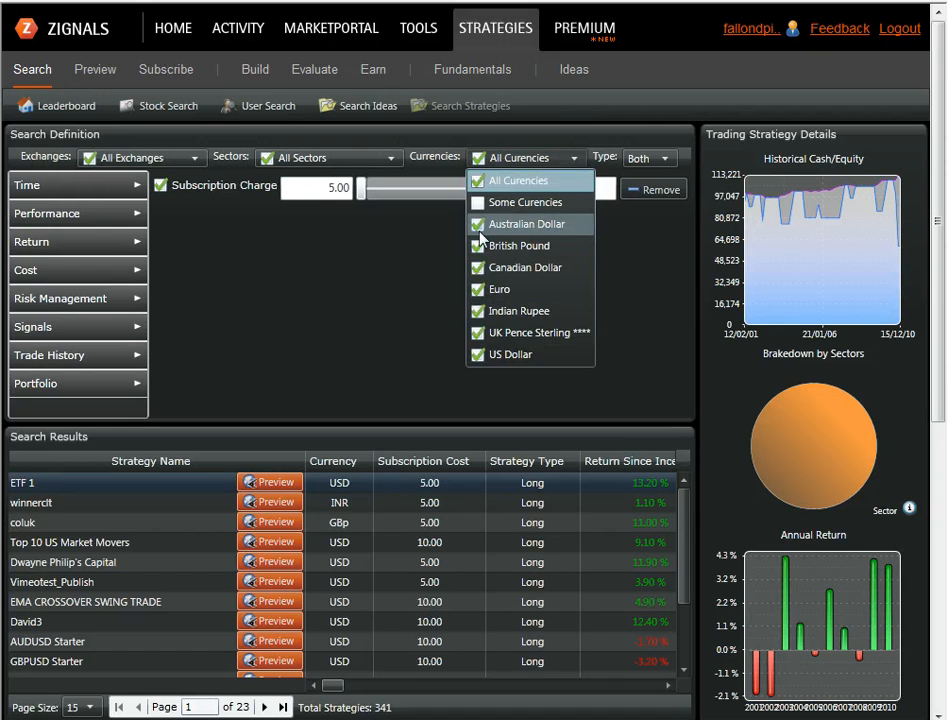
left_click(478, 333)
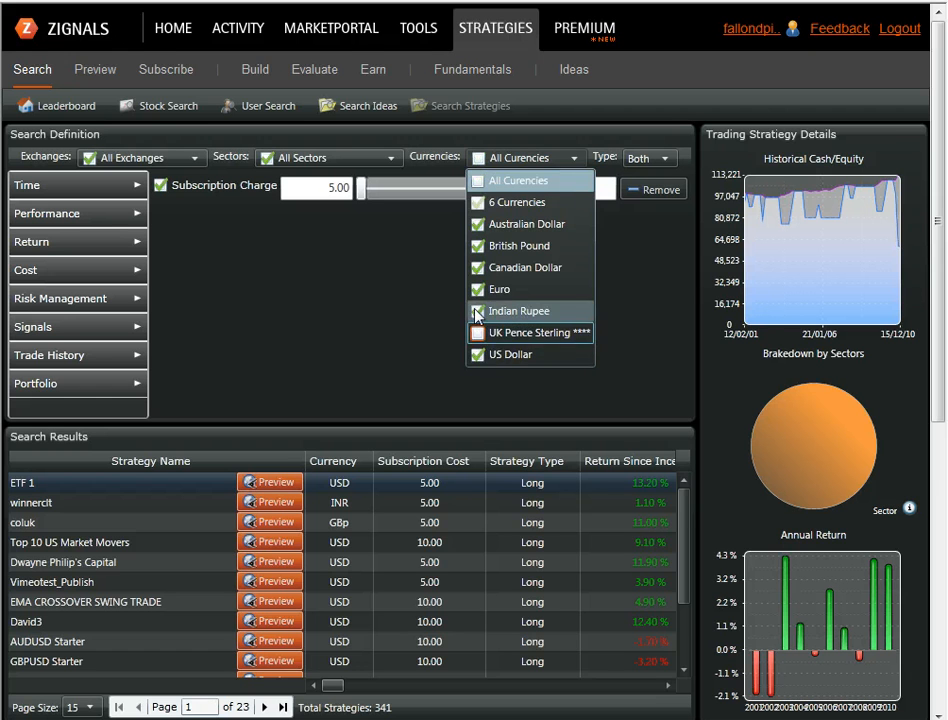
left_click(476, 312)
left_click(497, 162)
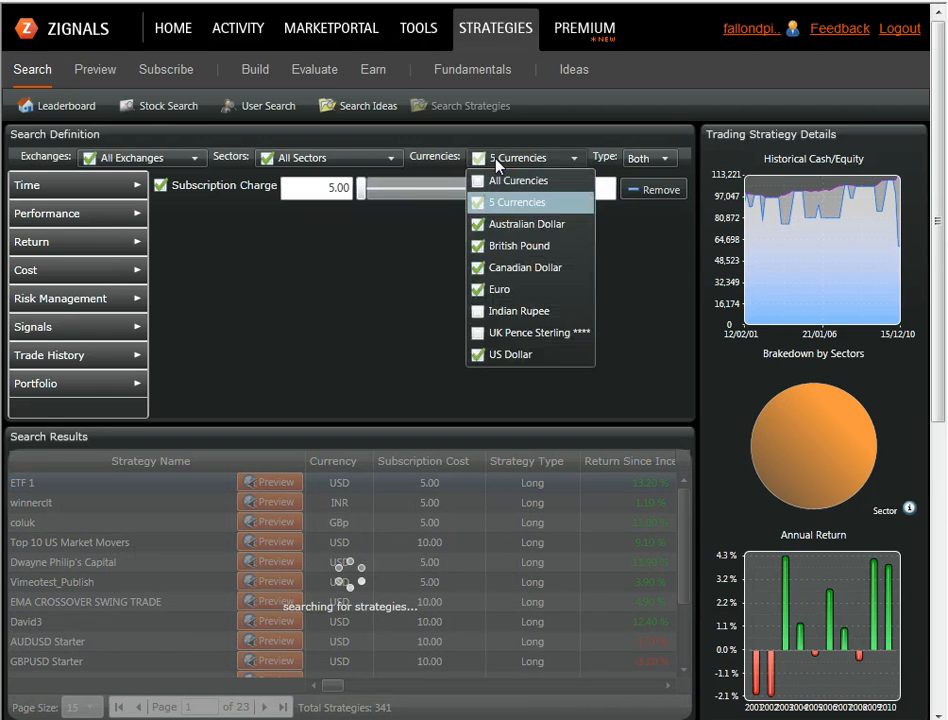
left_click(479, 290)
left_click(478, 268)
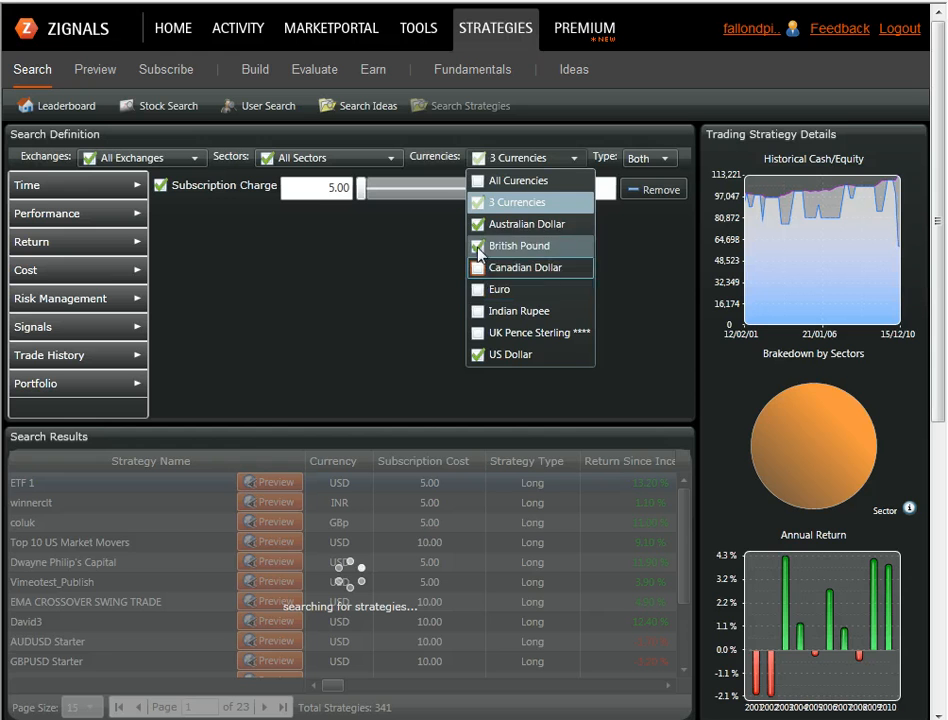
left_click(479, 246)
left_click(478, 224)
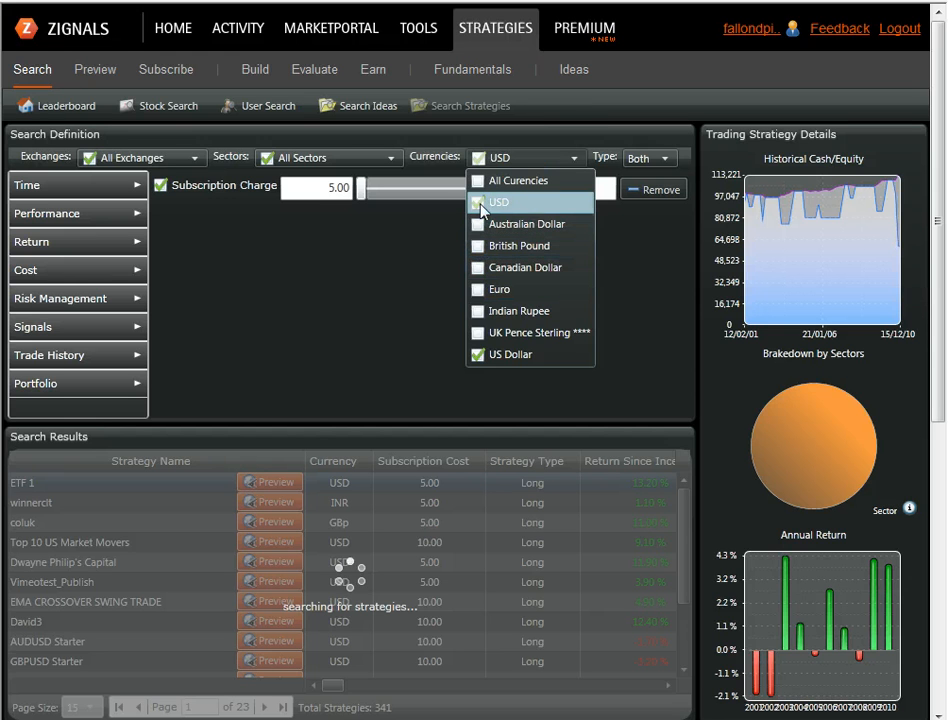
left_click(407, 284)
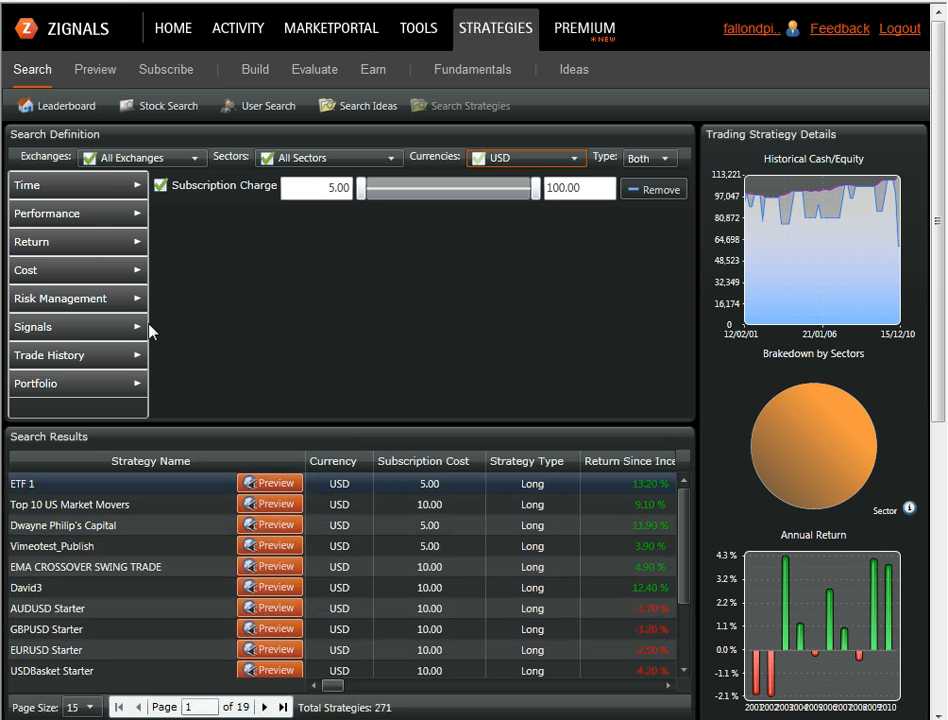
Add the Win : Loss Ratio performance criterion with a minimum of 55.
left_click(97, 224)
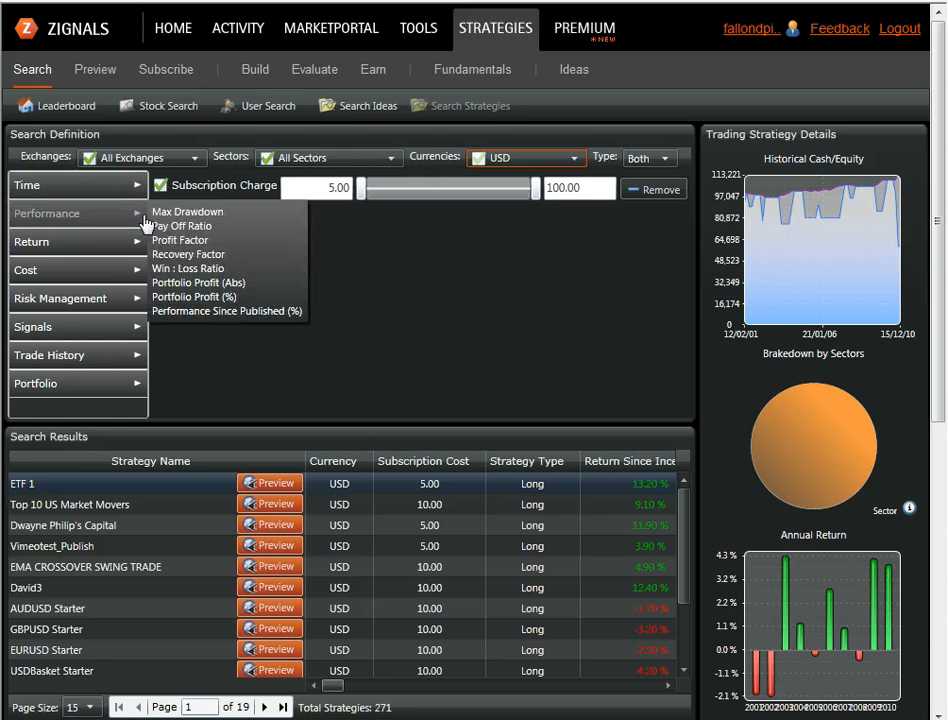
left_click(200, 268)
left_click_drag(324, 216, 351, 214)
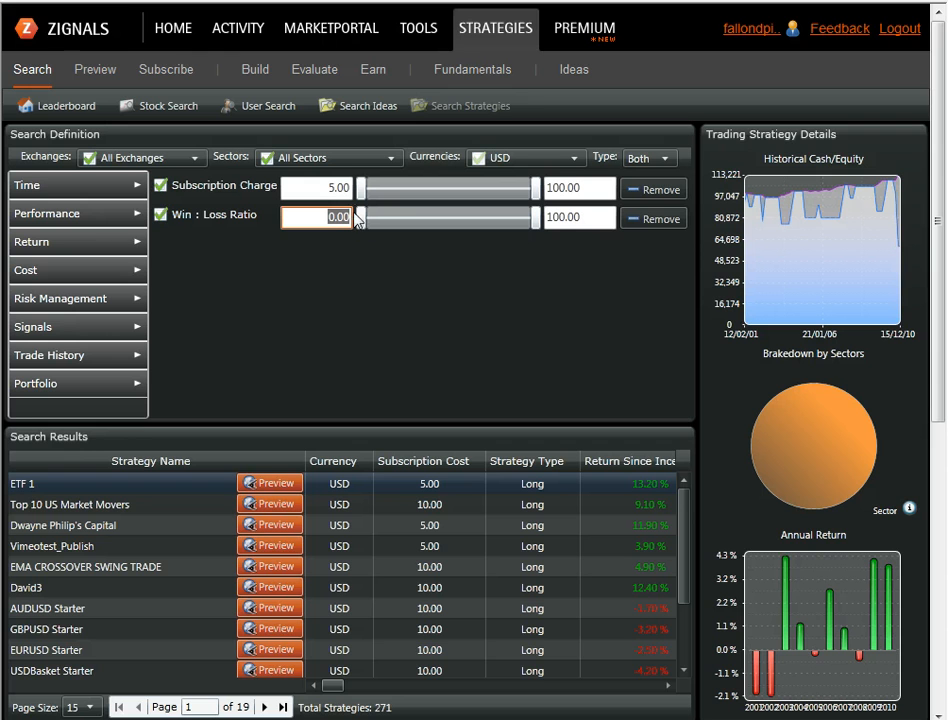
type("55")
key("Tab")
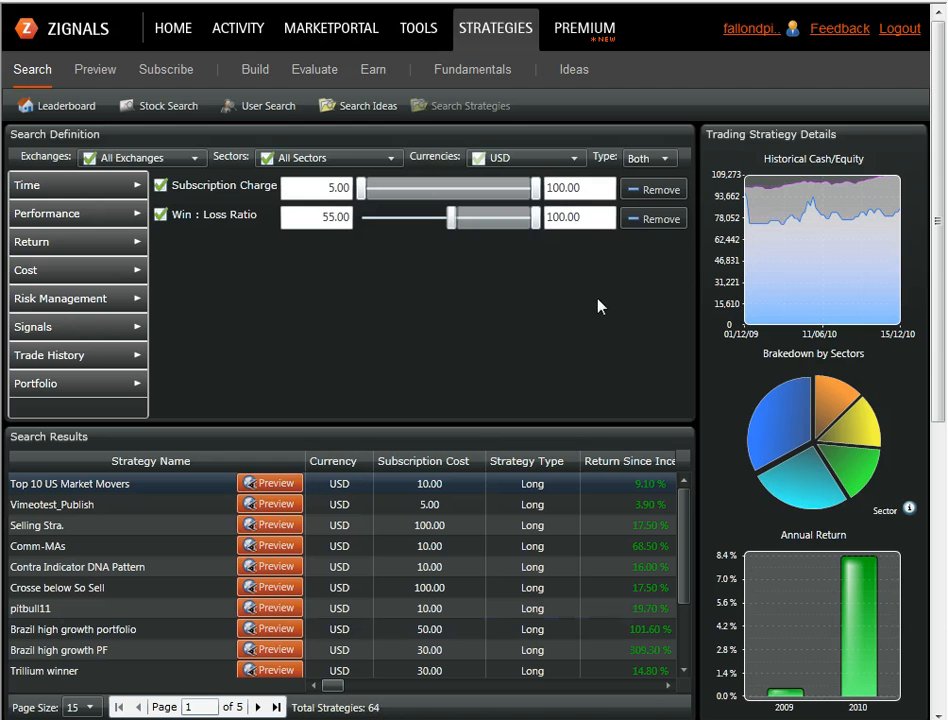
Set the maximum Subscription Charge to 20.
left_click_drag(584, 187, 546, 192)
type("20")
key("Tab")
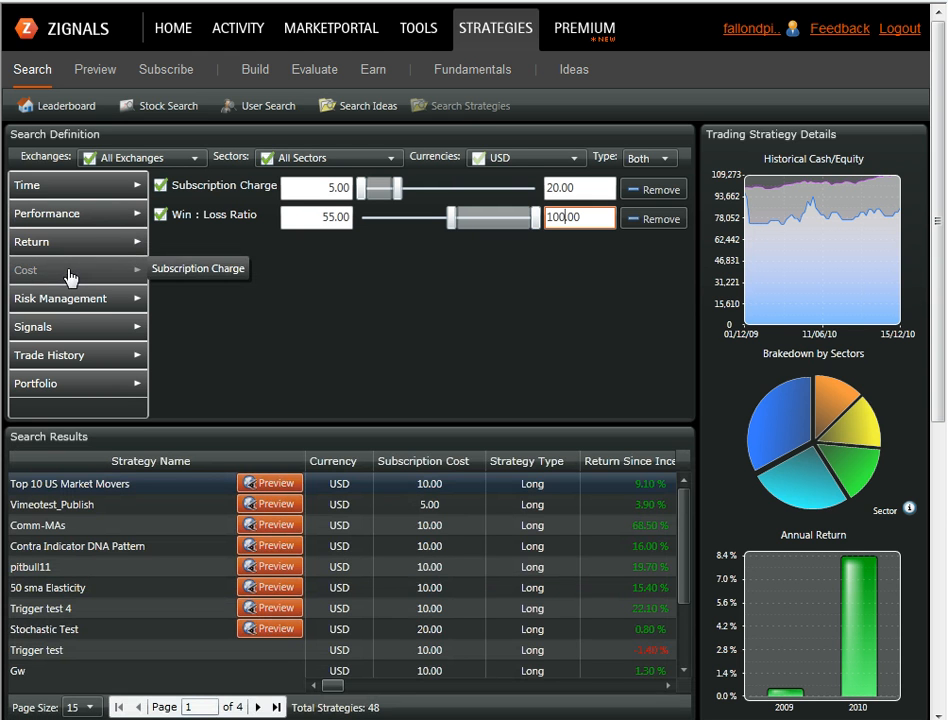
Add the % Stop risk management criterion with a maximum of 8.00.
mouse_move(72, 305)
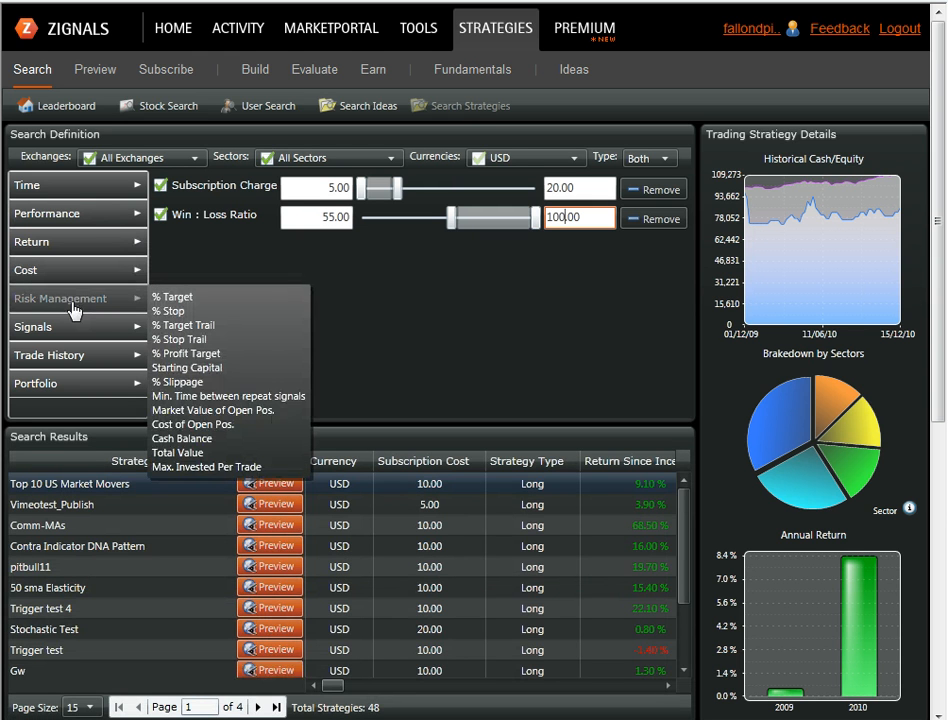
left_click(174, 311)
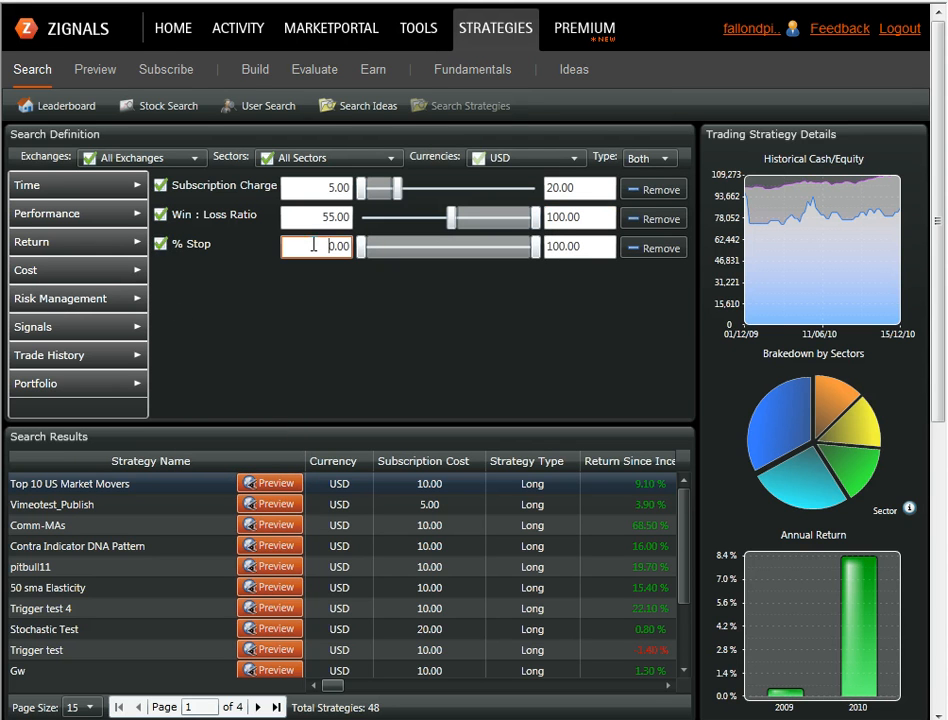
left_click_drag(311, 246, 359, 251)
left_click_drag(579, 243, 548, 249)
type("8")
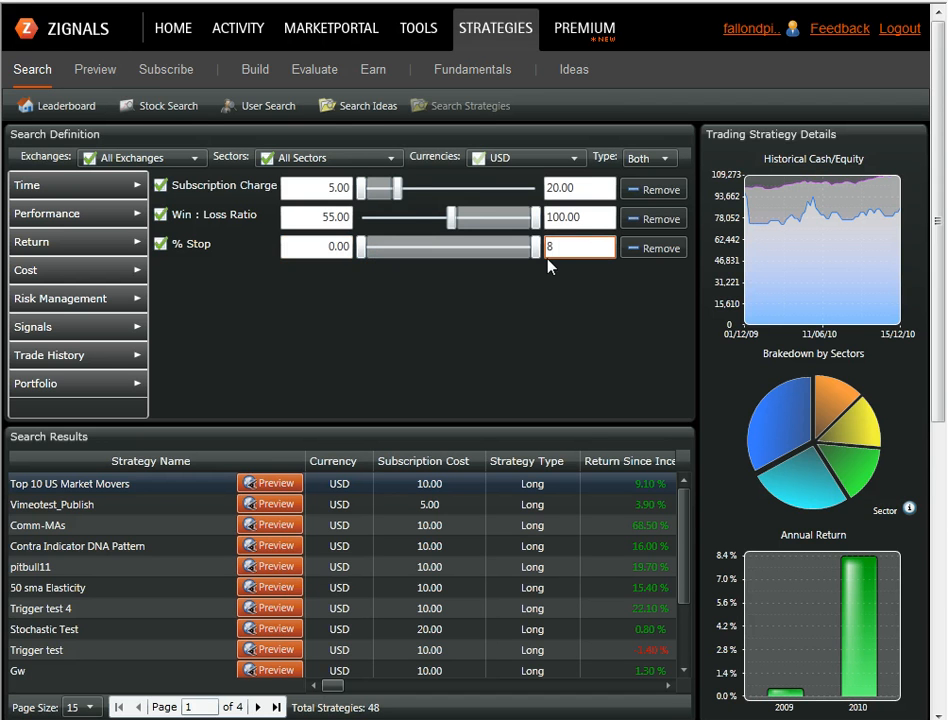
type(".00")
left_click(339, 257)
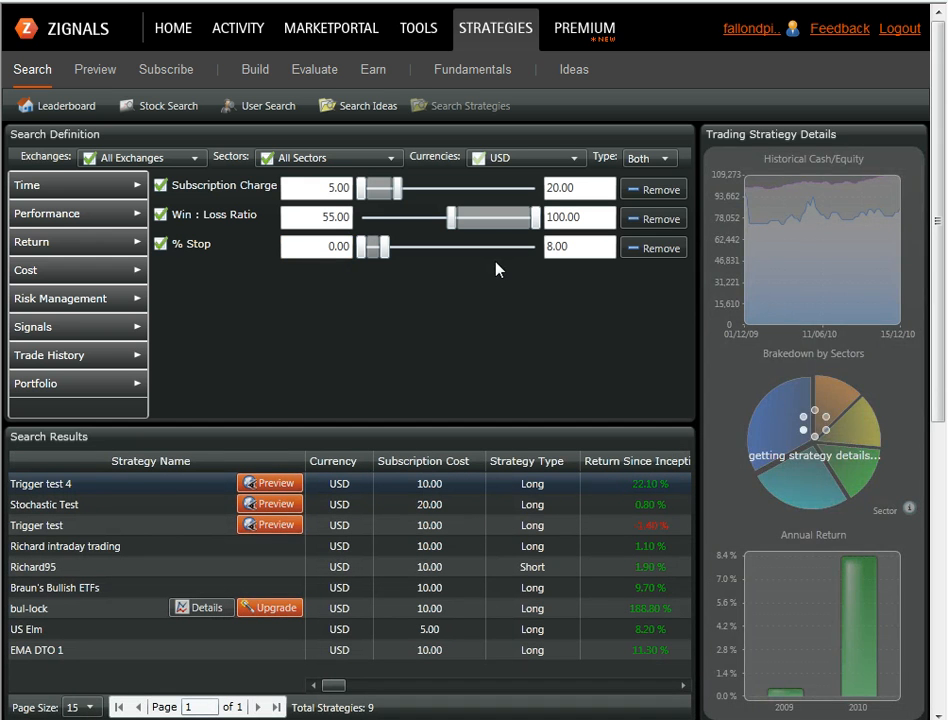
left_click(556, 249)
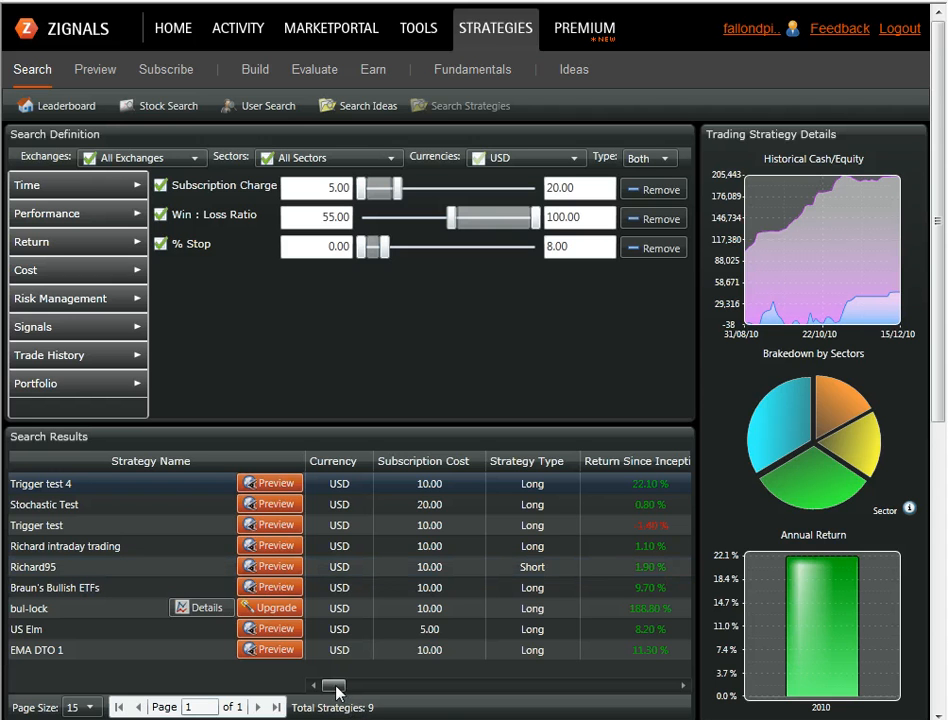
Sort the search results by Performance Since Published in descending order.
left_click_drag(336, 690, 364, 683)
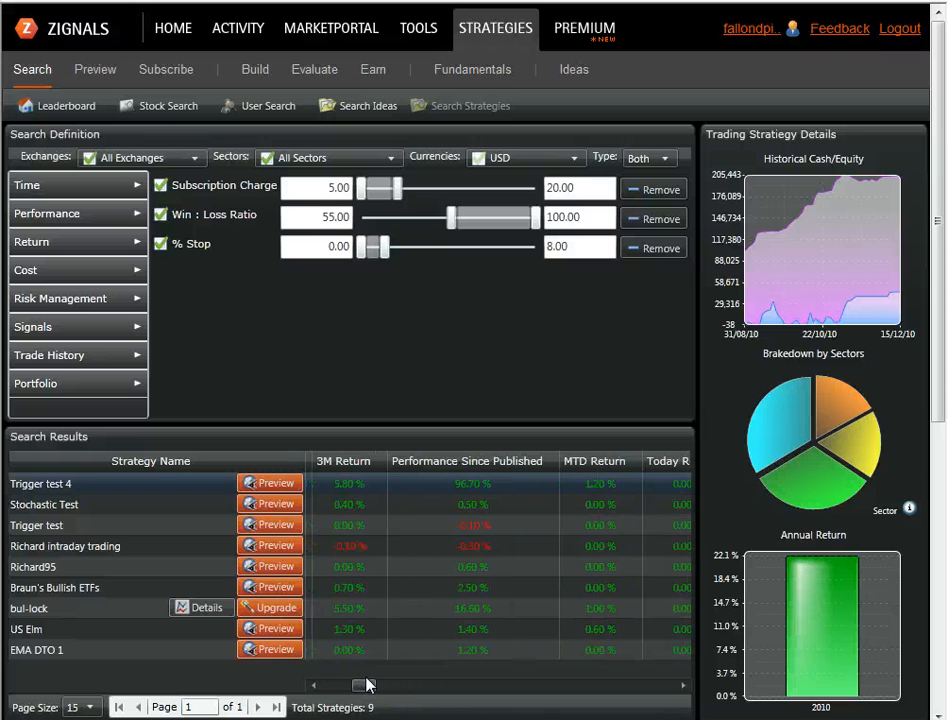
left_click(447, 466)
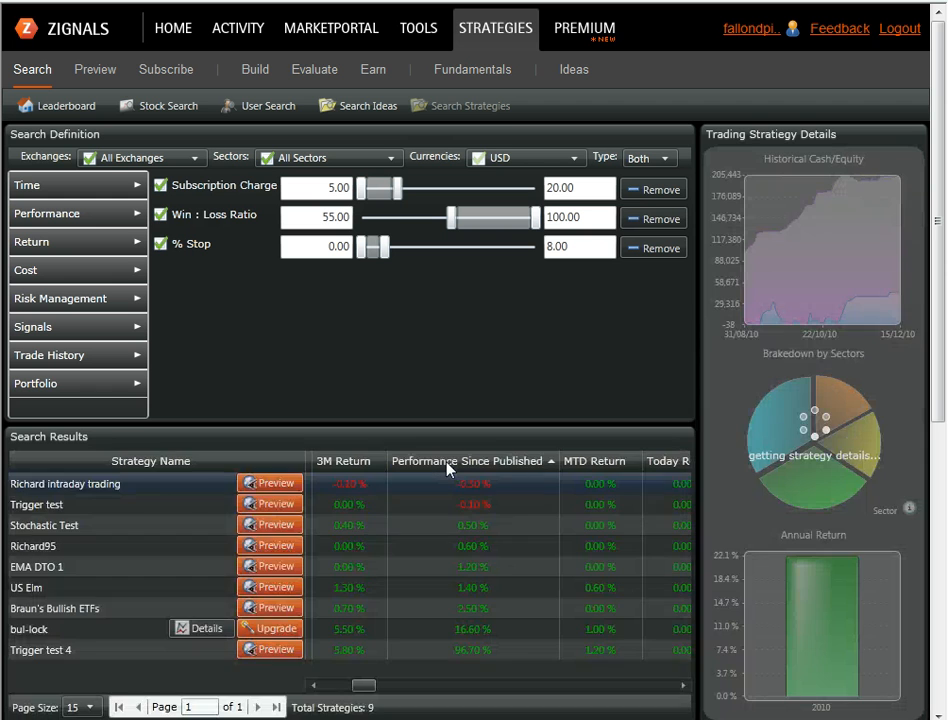
left_click(447, 461)
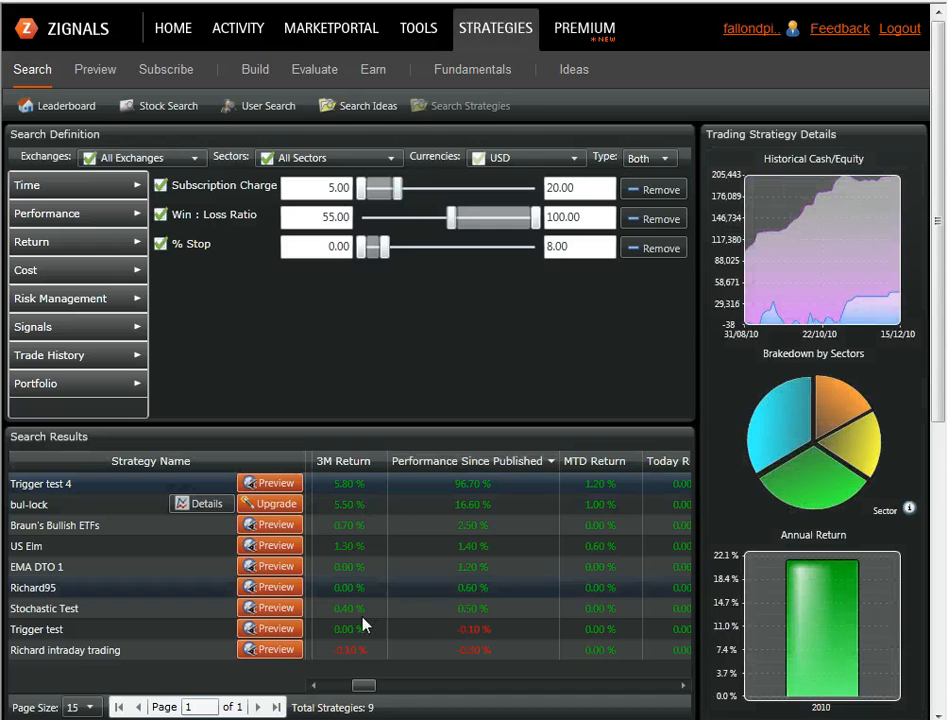
Review the results' return and trailing stop columns, and start a free preview of the Trigger test 4 strategy.
left_click_drag(362, 690, 358, 690)
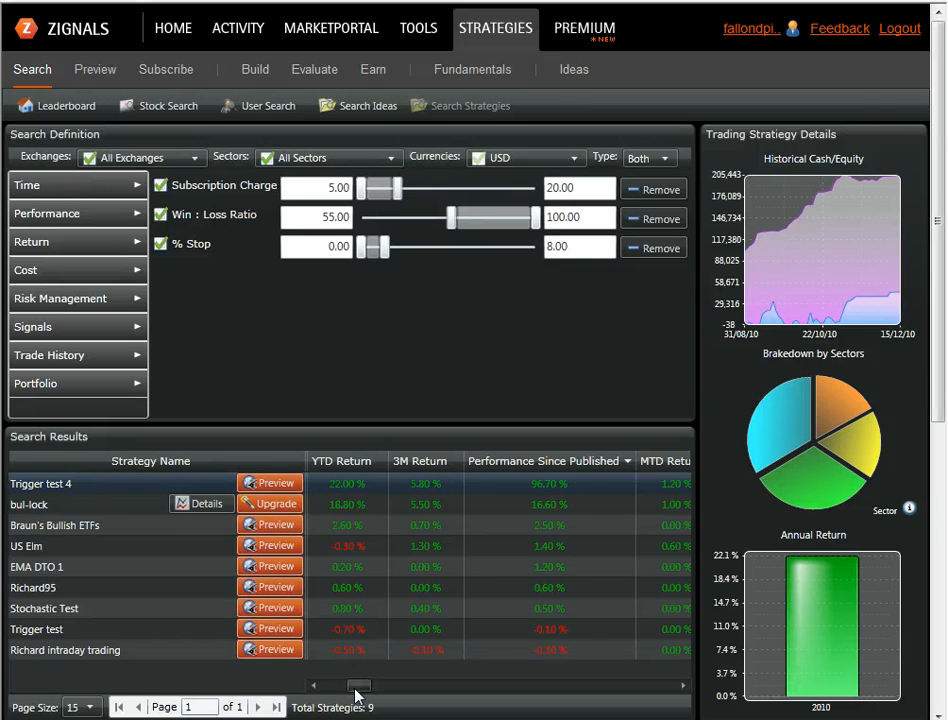
left_click_drag(355, 692, 345, 698)
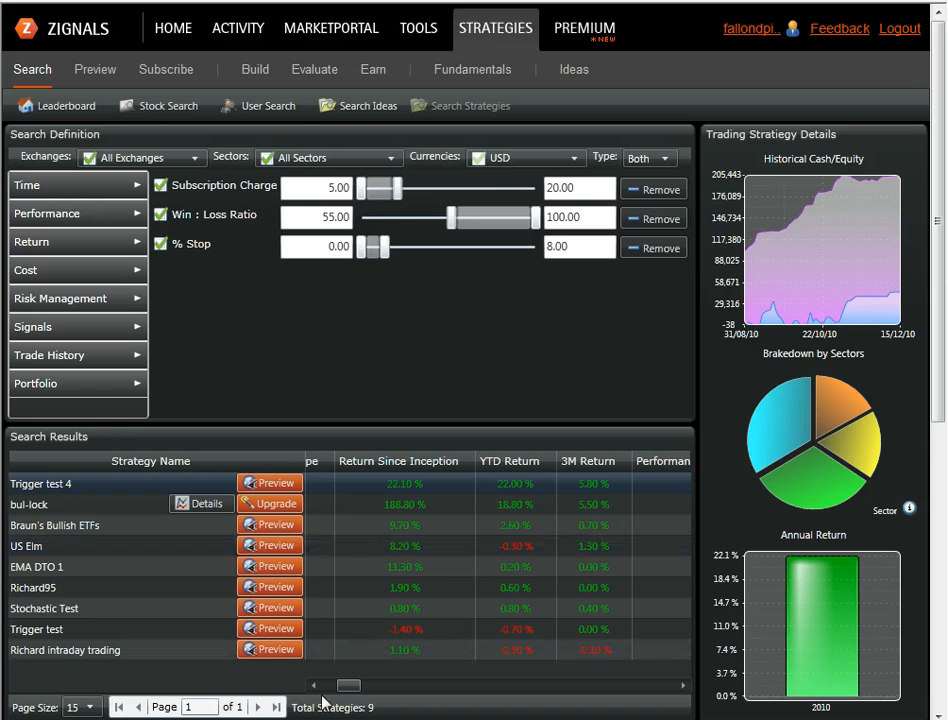
left_click_drag(353, 687, 485, 688)
left_click_drag(498, 687, 534, 682)
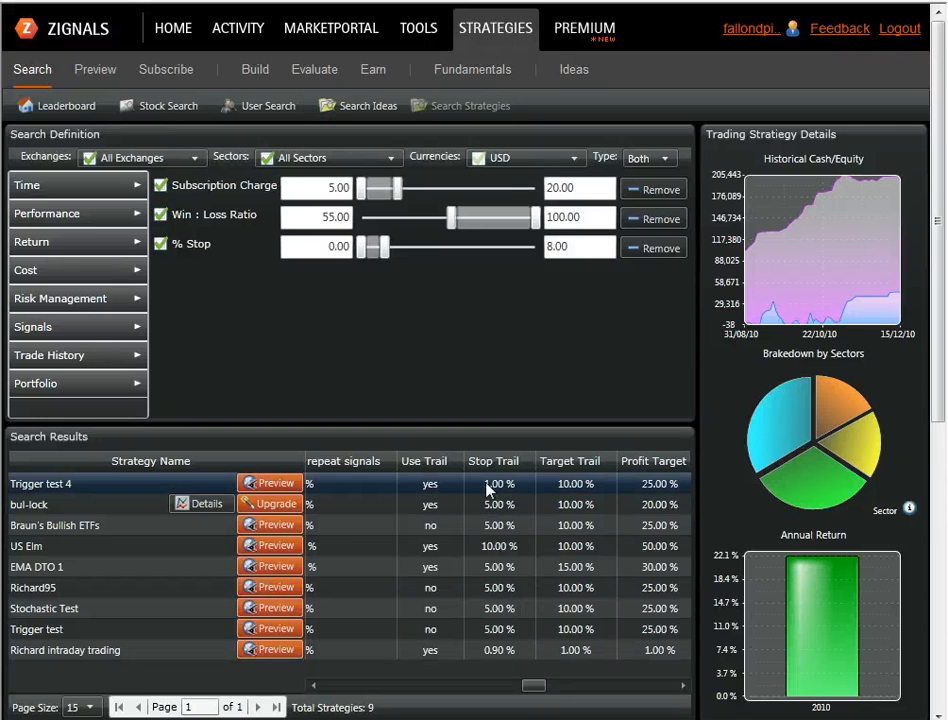
left_click_drag(535, 691, 322, 688)
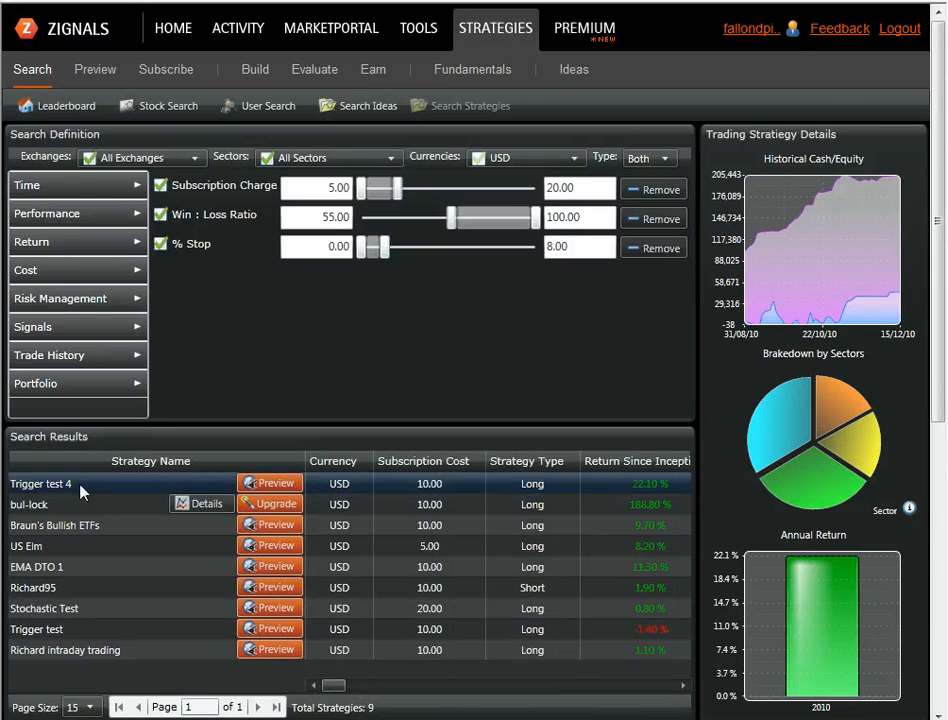
left_click(272, 489)
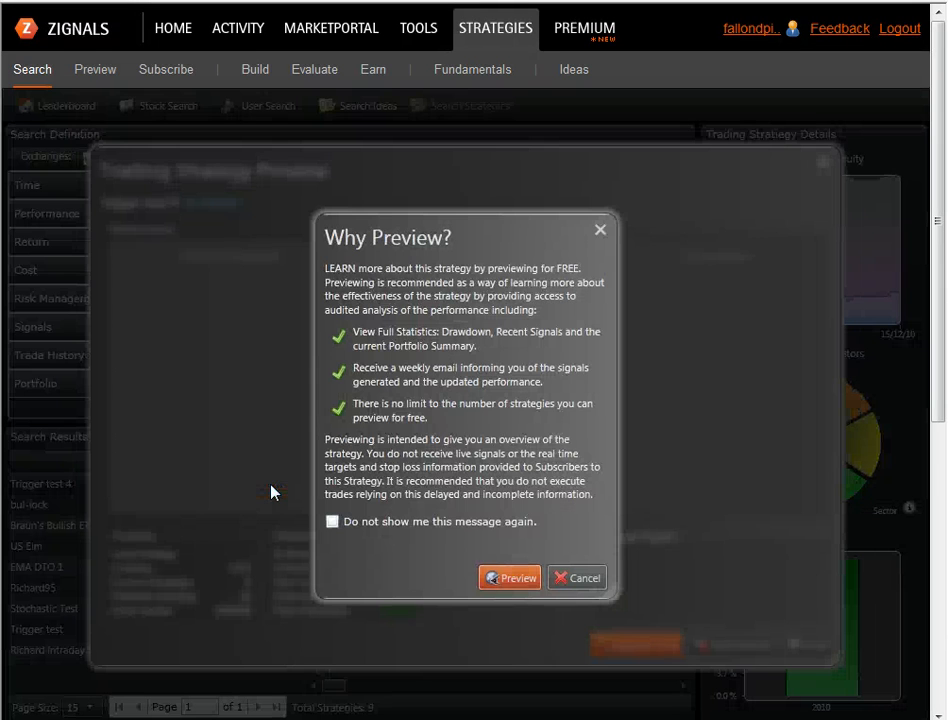
left_click(508, 579)
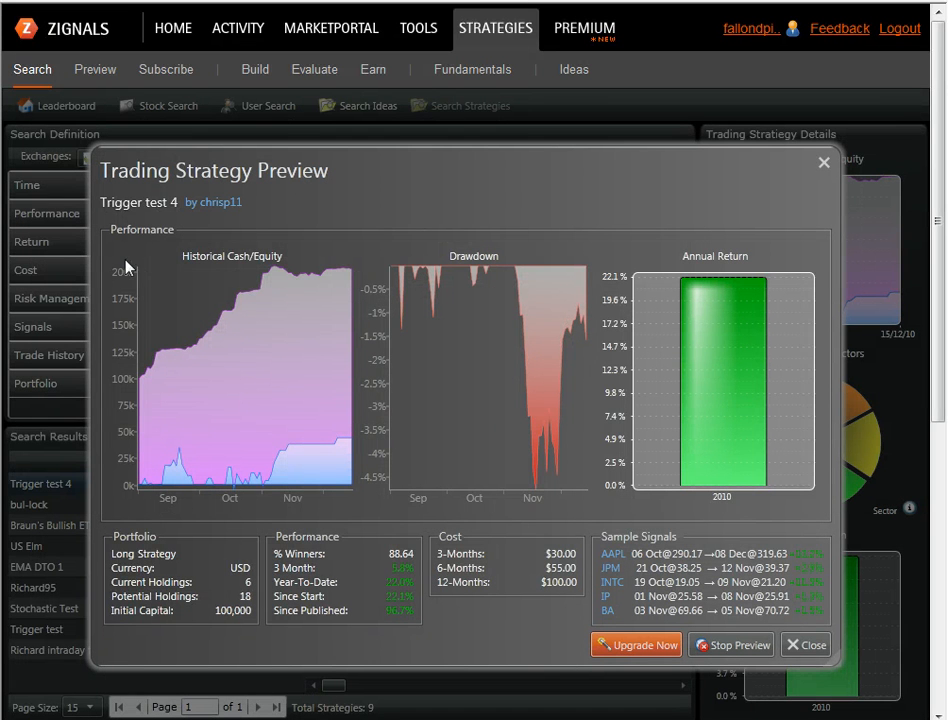
mouse_move(179, 372)
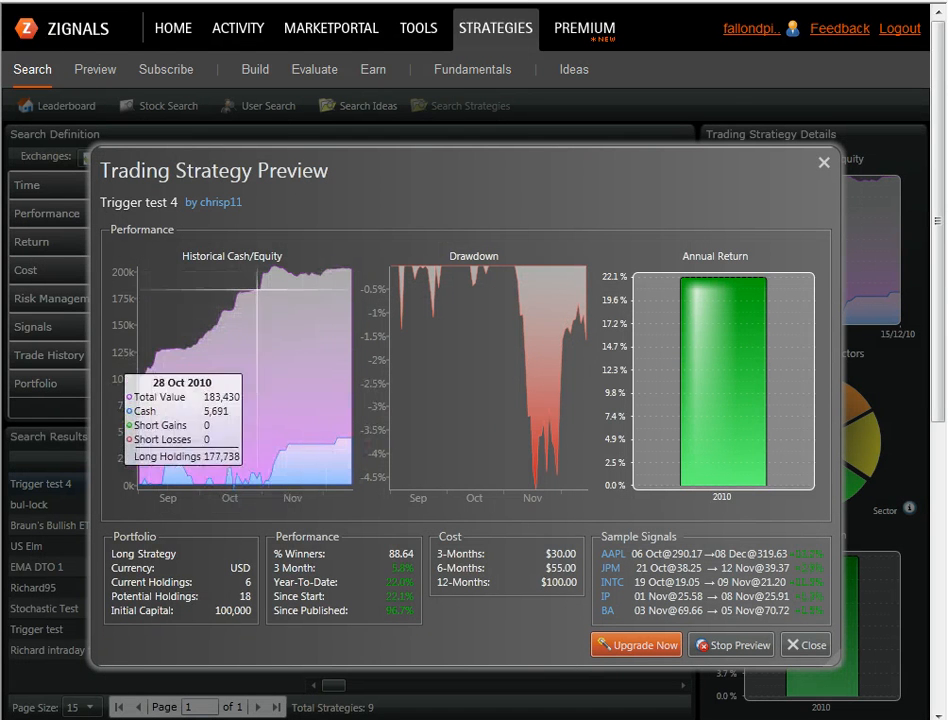
mouse_move(697, 372)
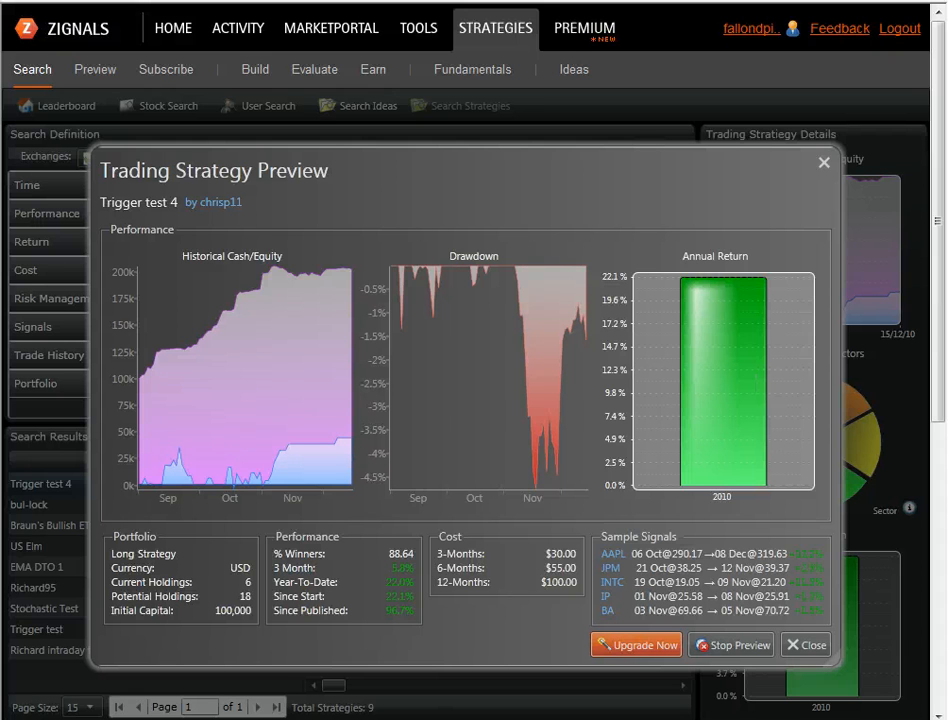